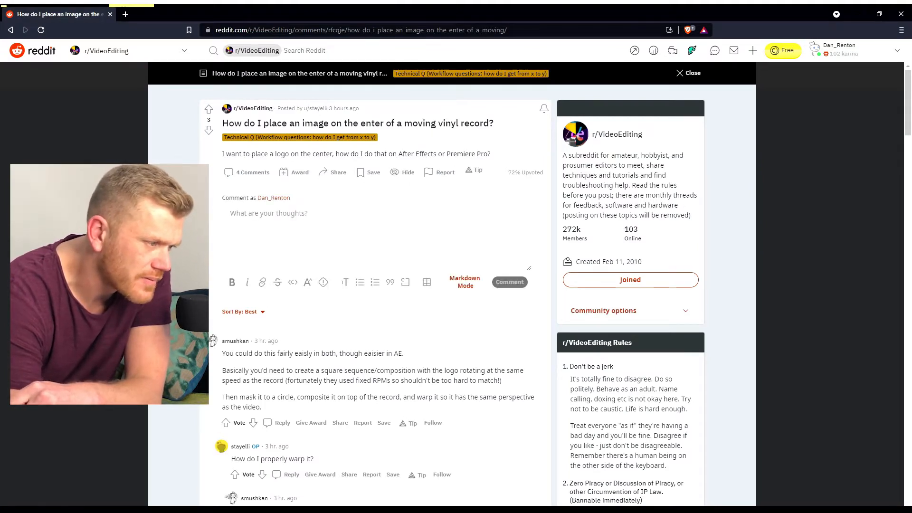
Step: Read the Reddit thread's question and replies about placing a logo on the center of a moving vinyl record
scroll(247, 172, down, 3)
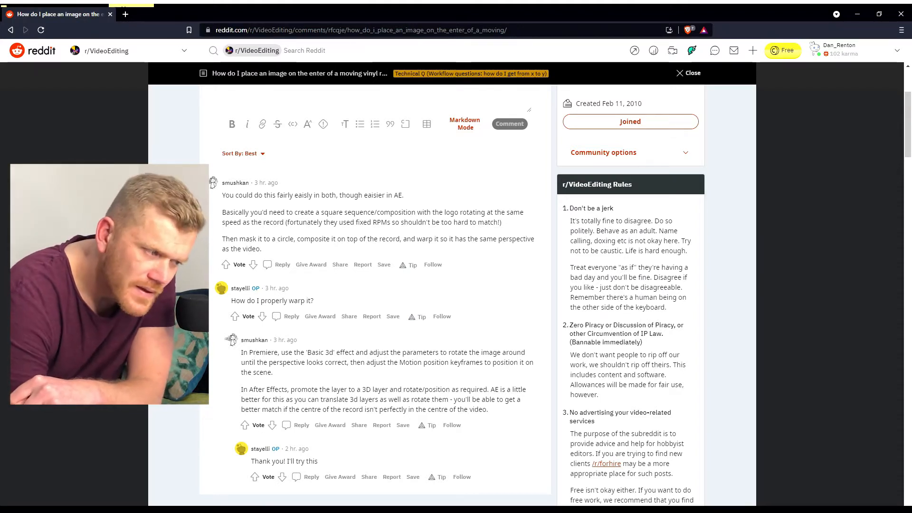
scroll(375, 286, down, 2)
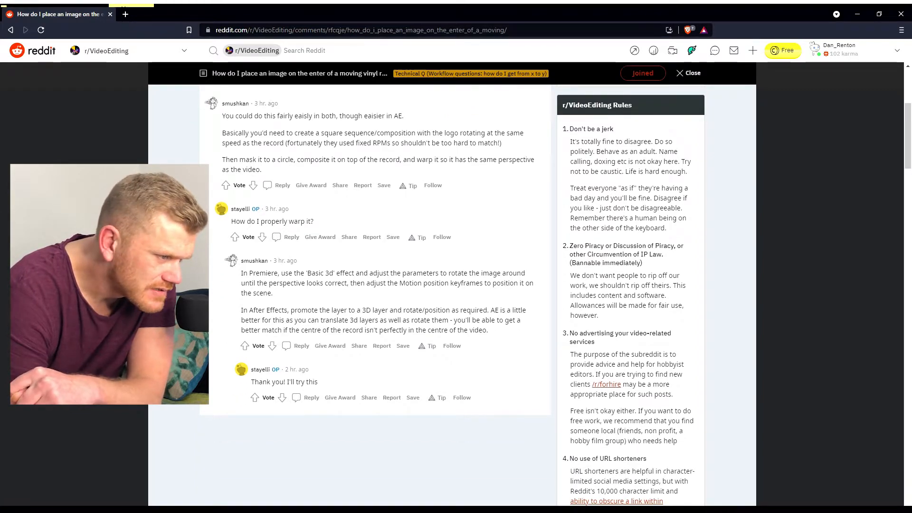
scroll(283, 194, down, 2)
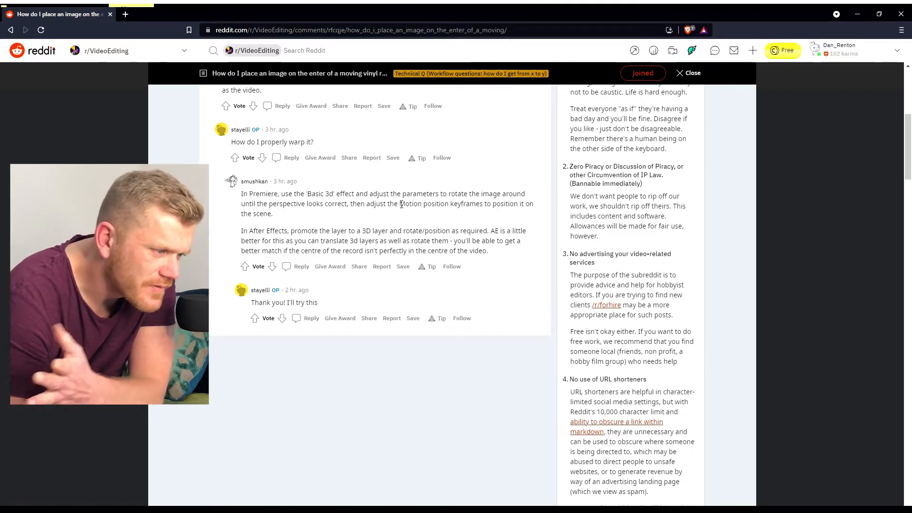
scroll(402, 209, up, 7)
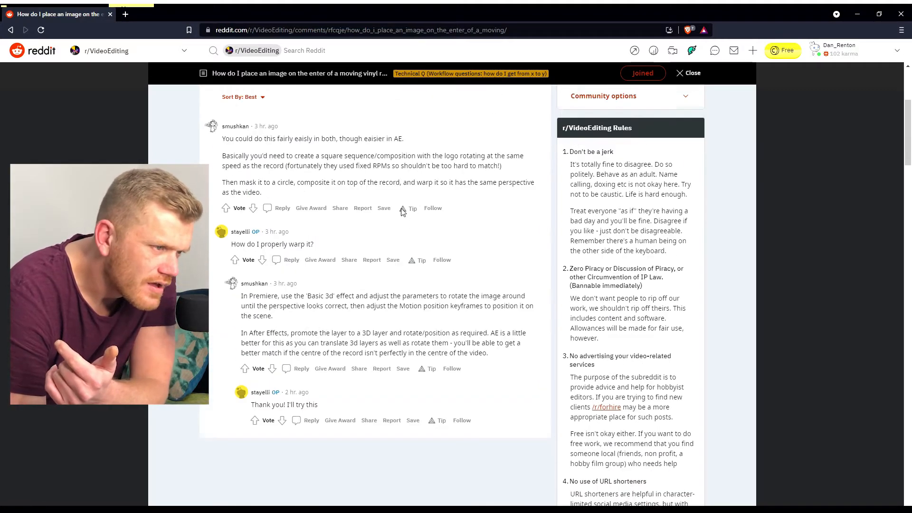
scroll(402, 209, down, 7)
scroll(402, 210, up, 5)
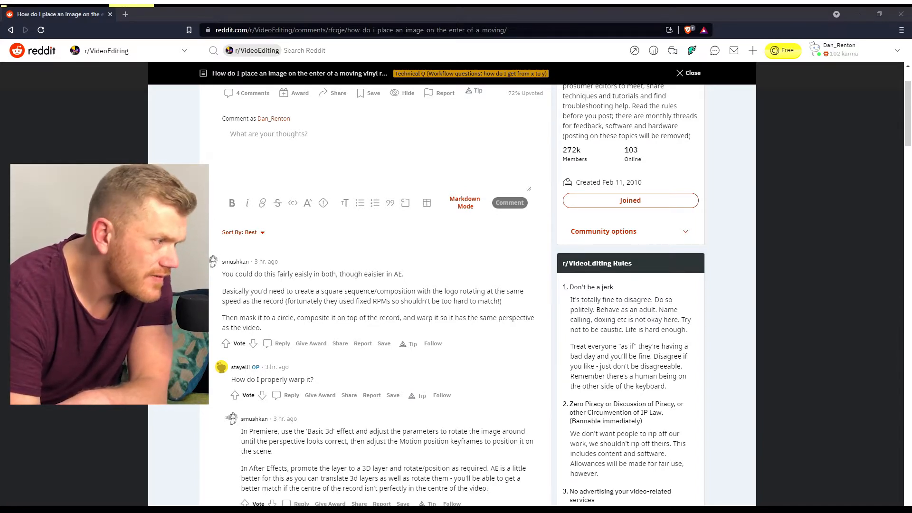
Step: Search Google for "vinyl png" in a new browser tab
key(ctrl+t)
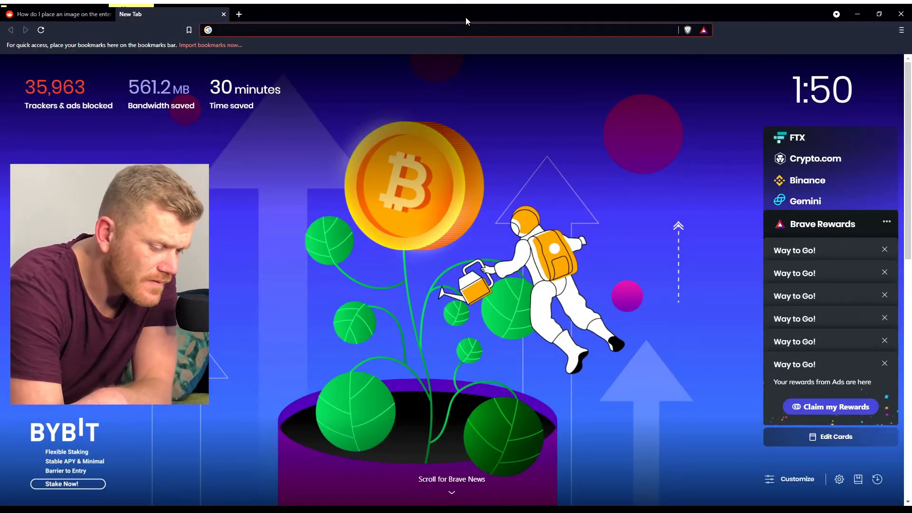
text(viny)
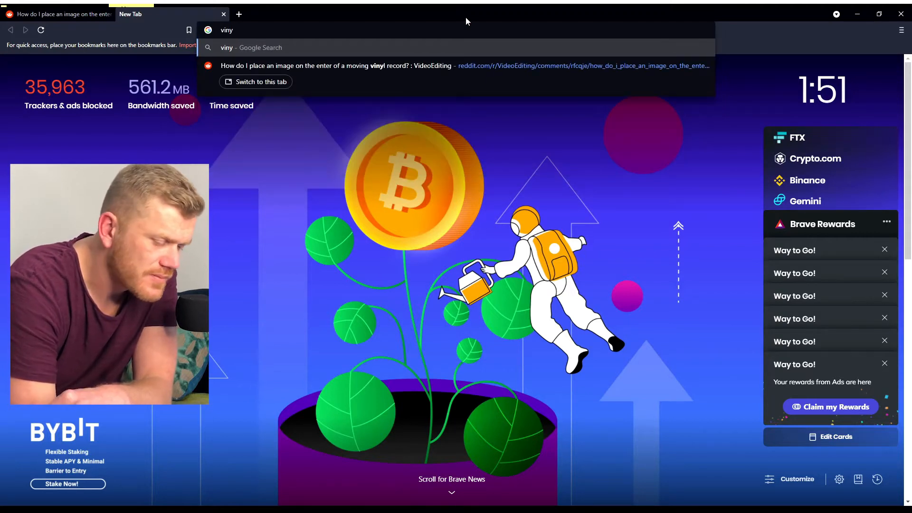
text(l)
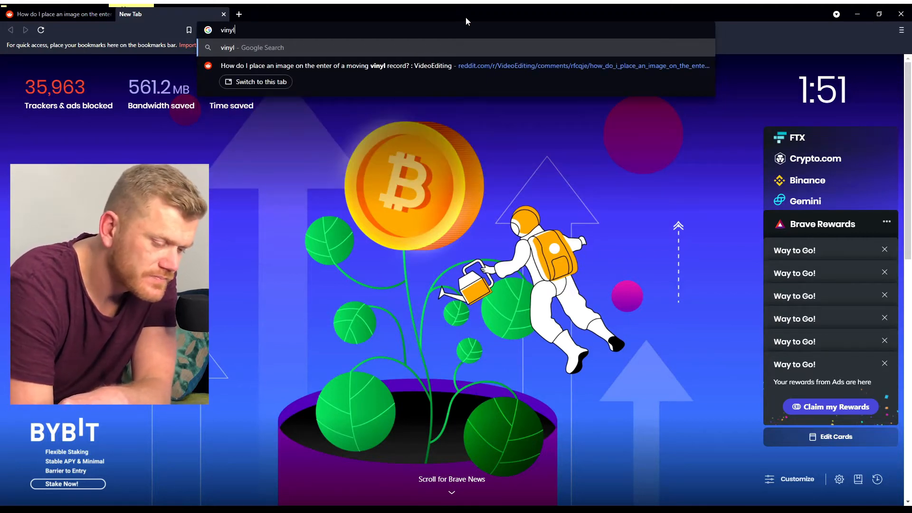
text( png)
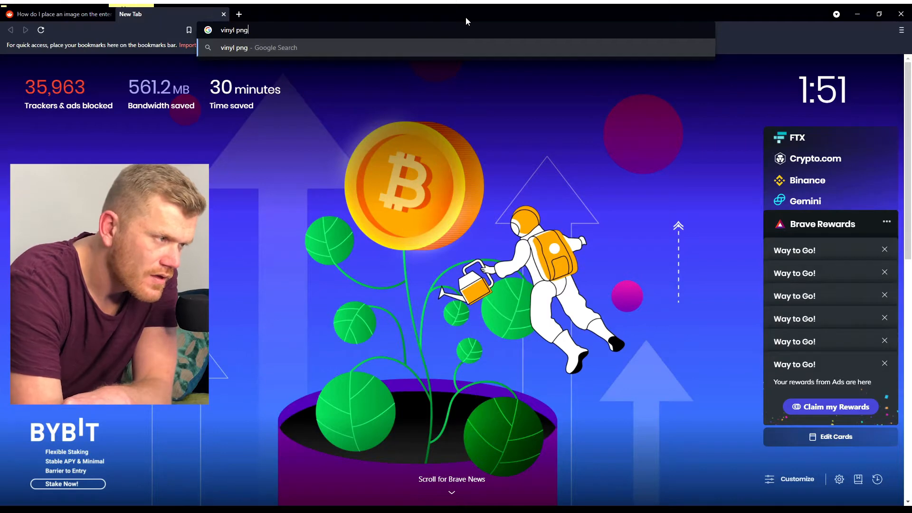
key(Return)
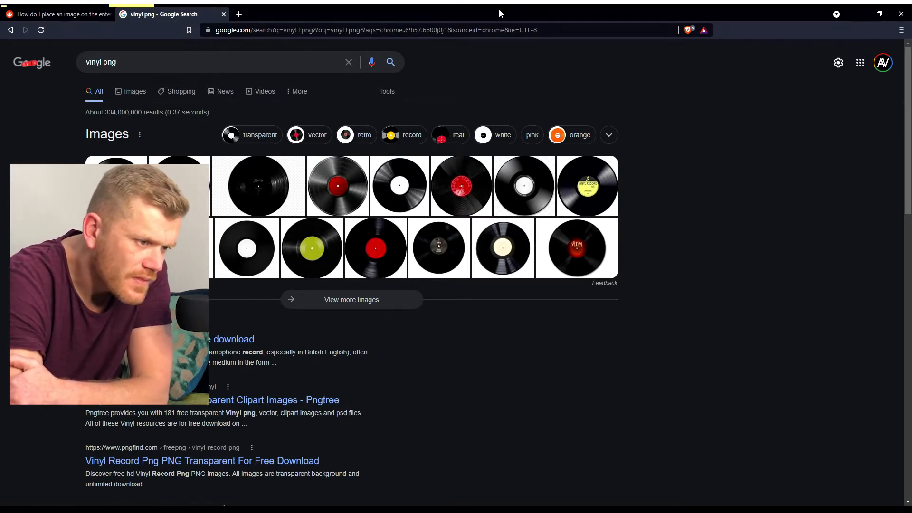
Step: Pick the PngFind image of a black vinyl record with a blank white label and open it full size in its own tab
click(254, 249)
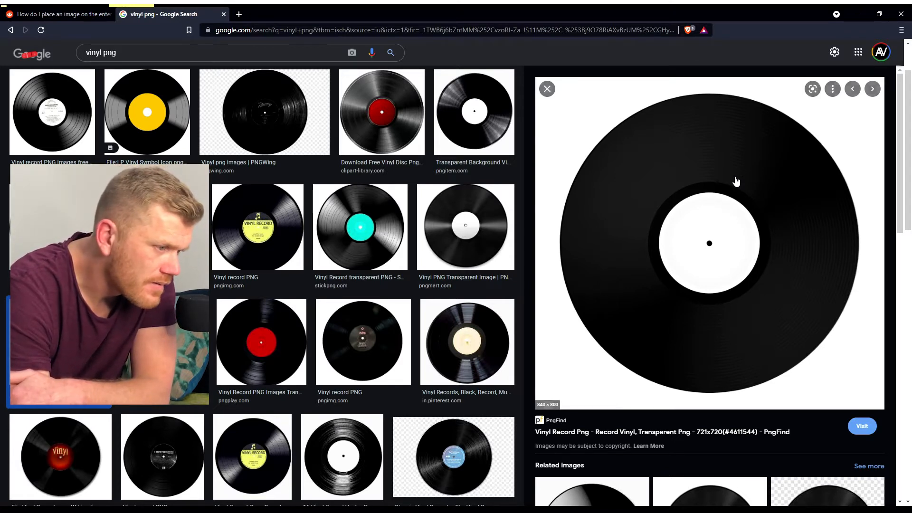
click(76, 116)
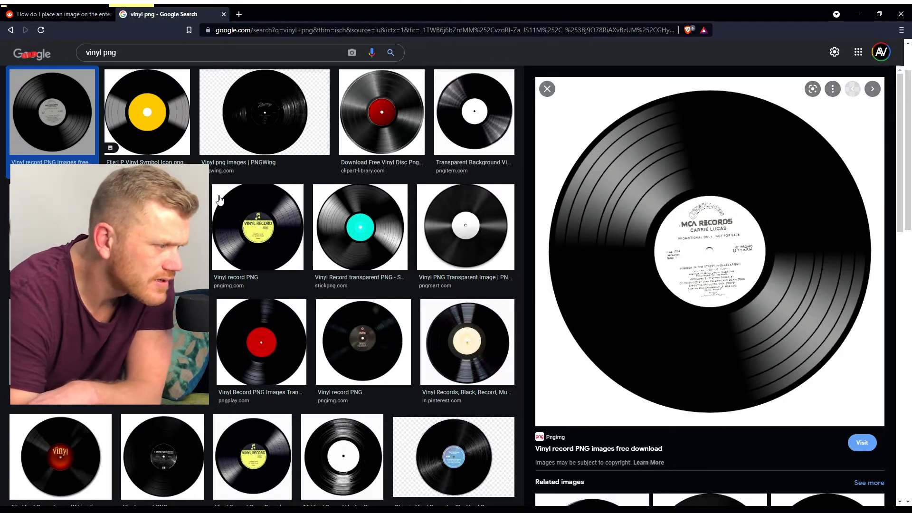
scroll(219, 206, up, 3)
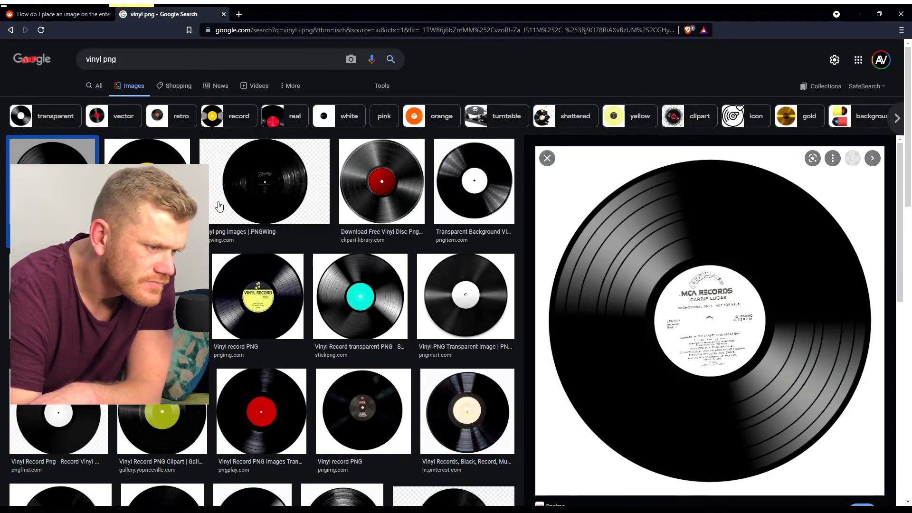
click(27, 440)
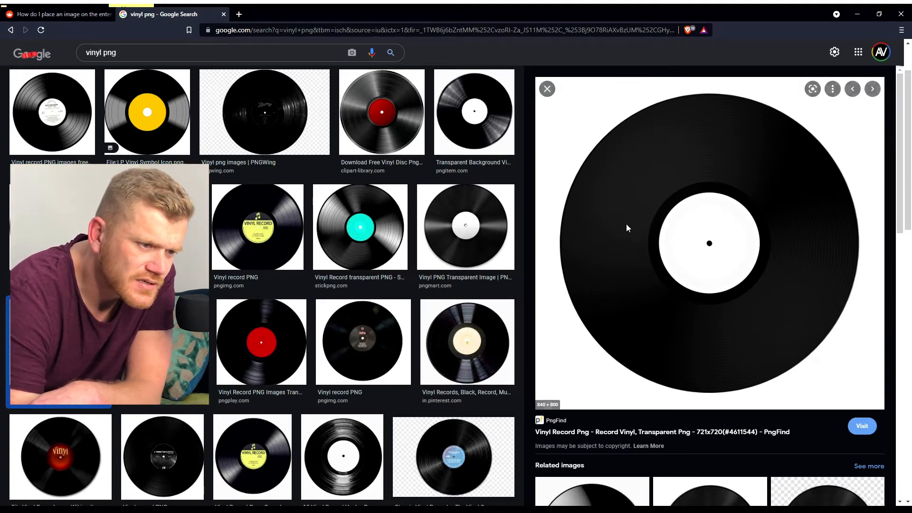
click(697, 321)
click(285, 15)
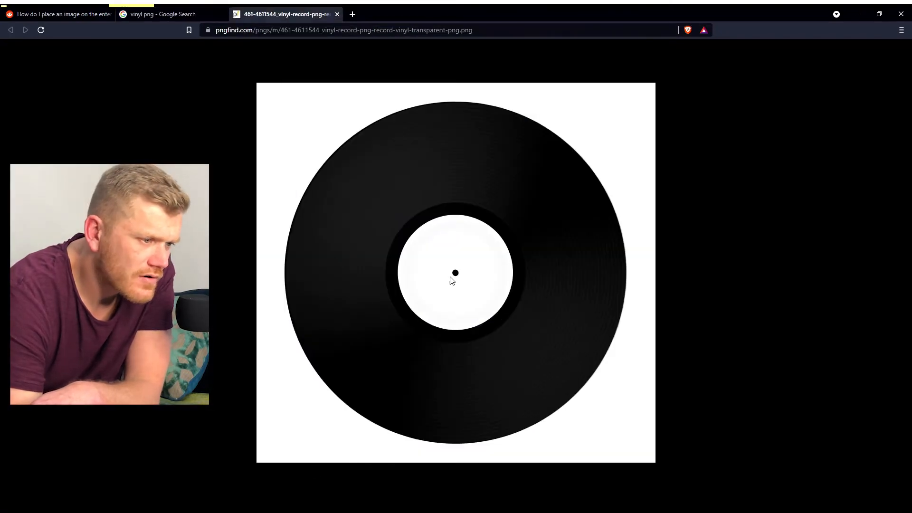
Step: Save the full-size record image as vinyl.png and show the downloaded file in its folder
right_click(478, 246)
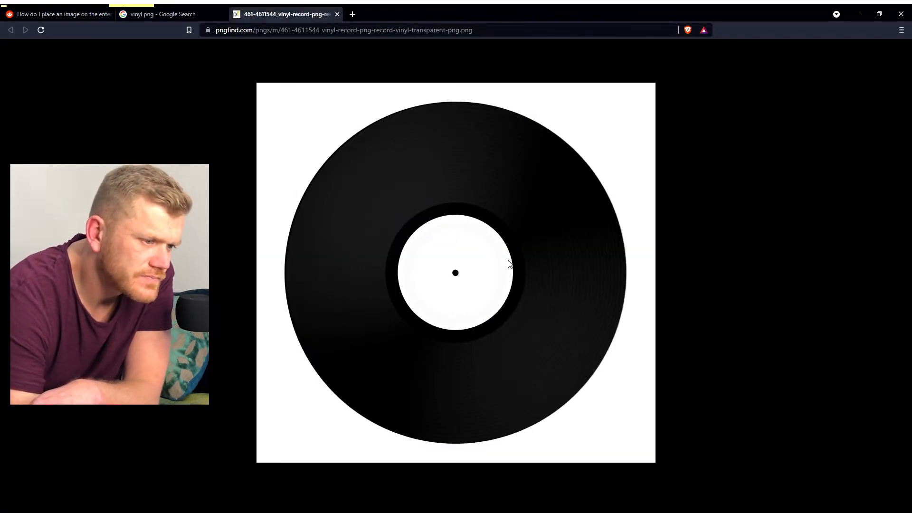
click(508, 260)
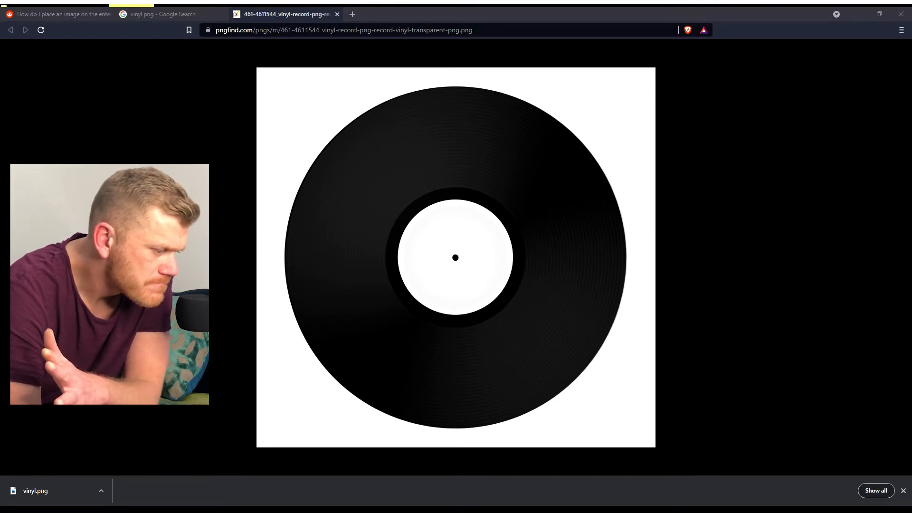
key(alt+Tab)
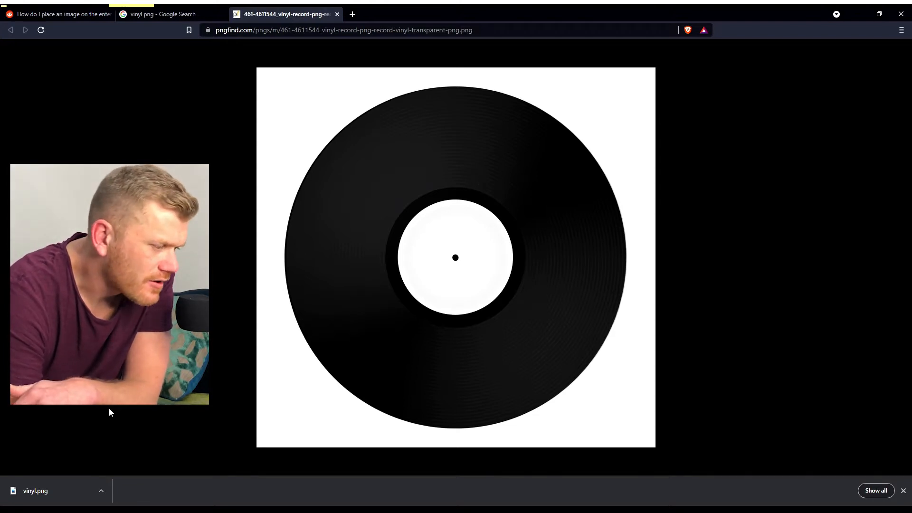
click(103, 495)
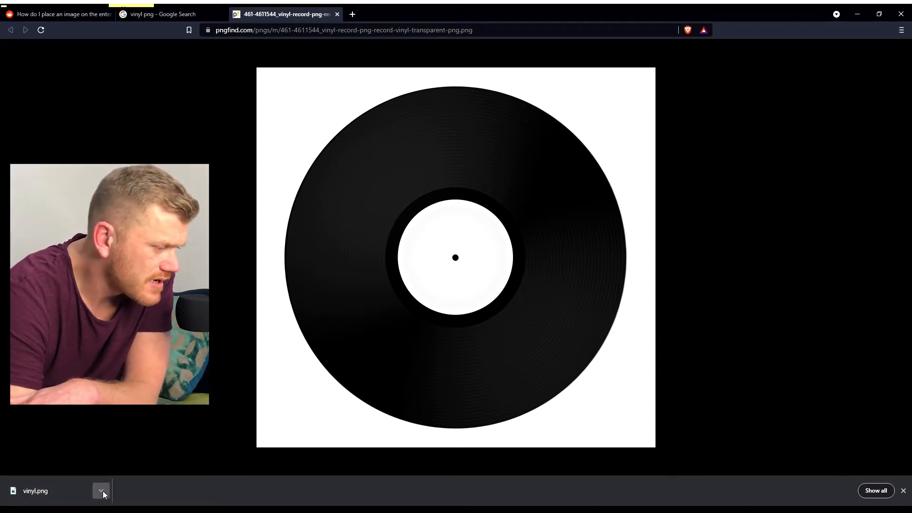
click(142, 460)
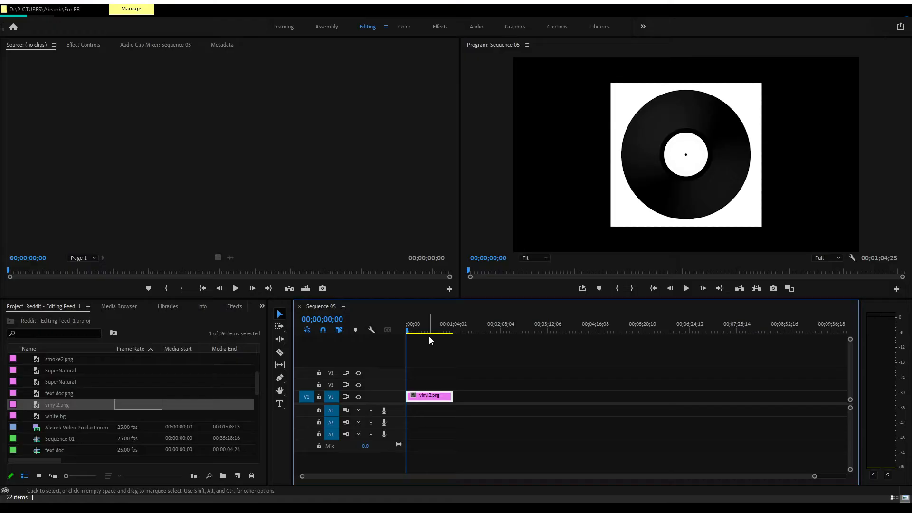
click(426, 330)
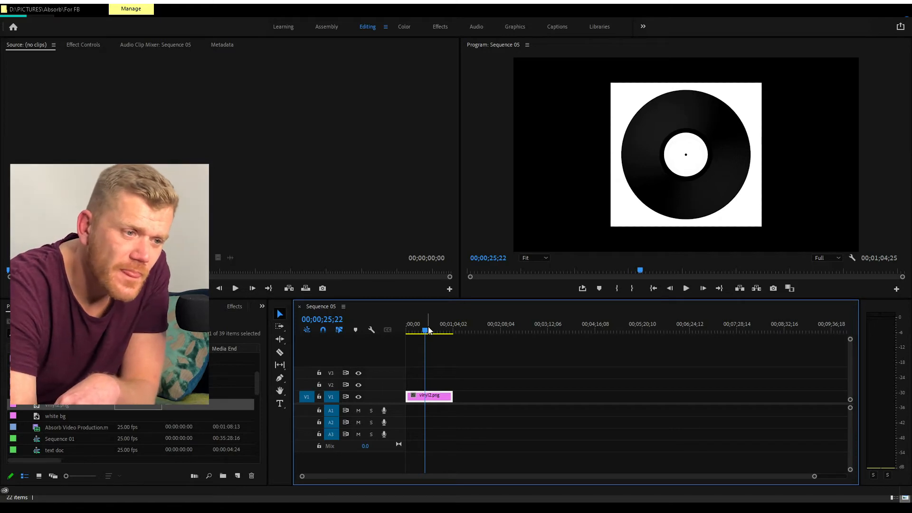
click(438, 332)
drag(433, 332, 415, 332)
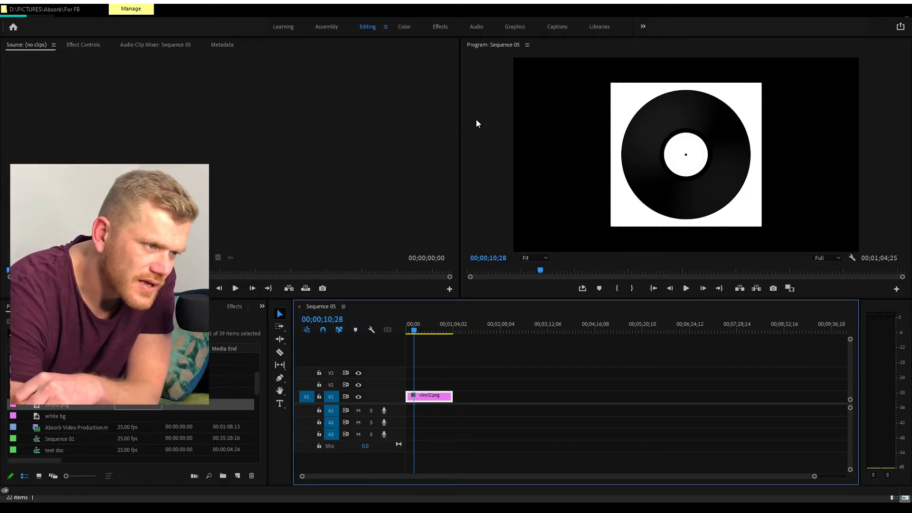
Step: Switch to Photoshop, delete the white background around the record in vinyl2.png, and save the file
key(alt+Tab)
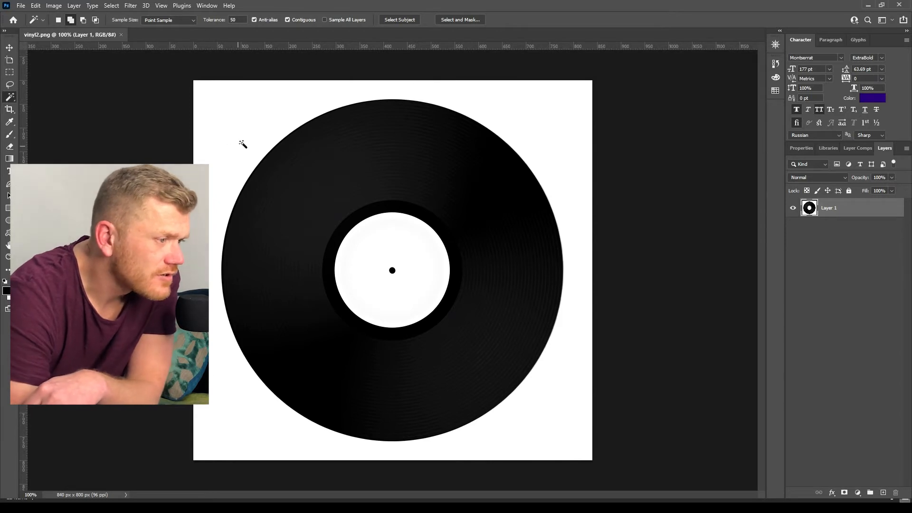
click(258, 137)
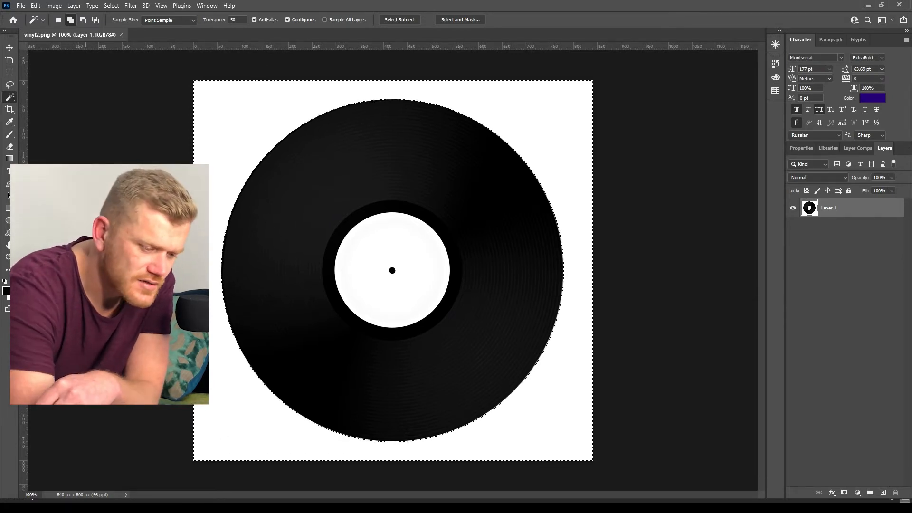
key(Delete)
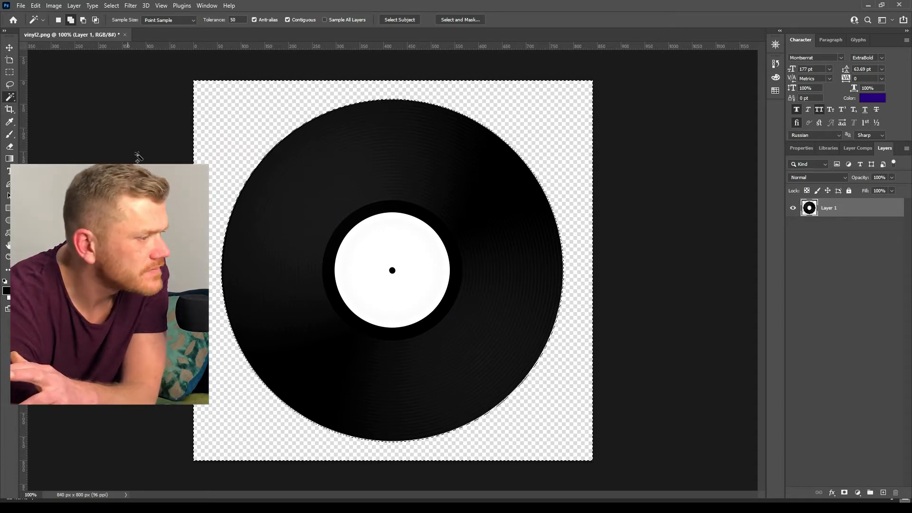
key(ctrl+d)
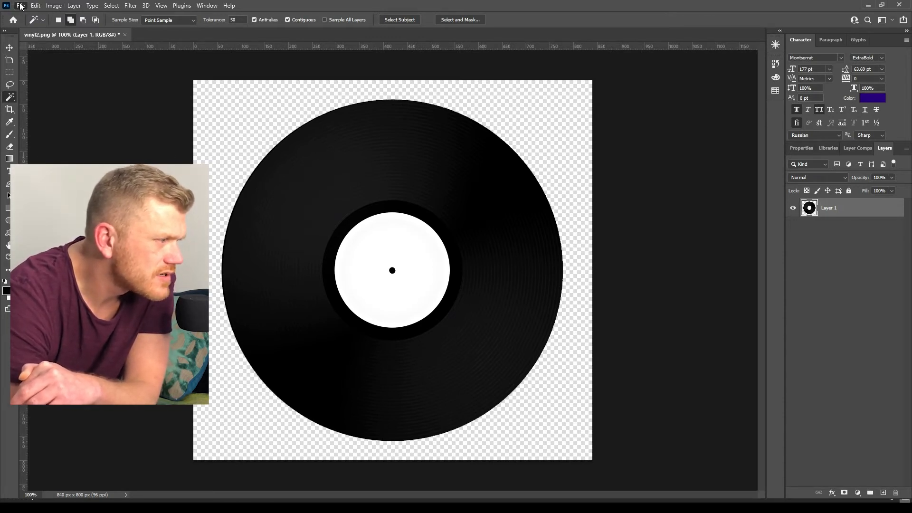
key(ctrl+s)
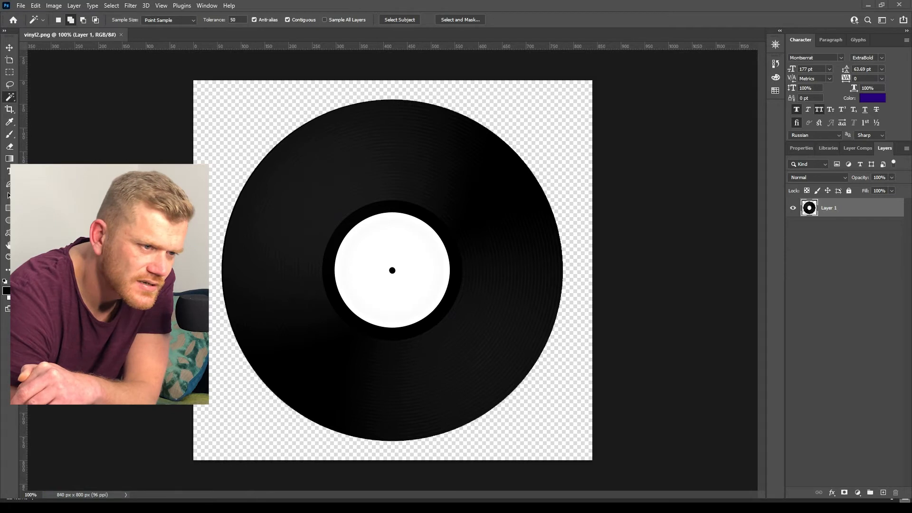
Step: Back in Premiere Pro, move the vinyl2.png clip up to track V2 and place the white bg image beneath it on V1
key(alt+Tab)
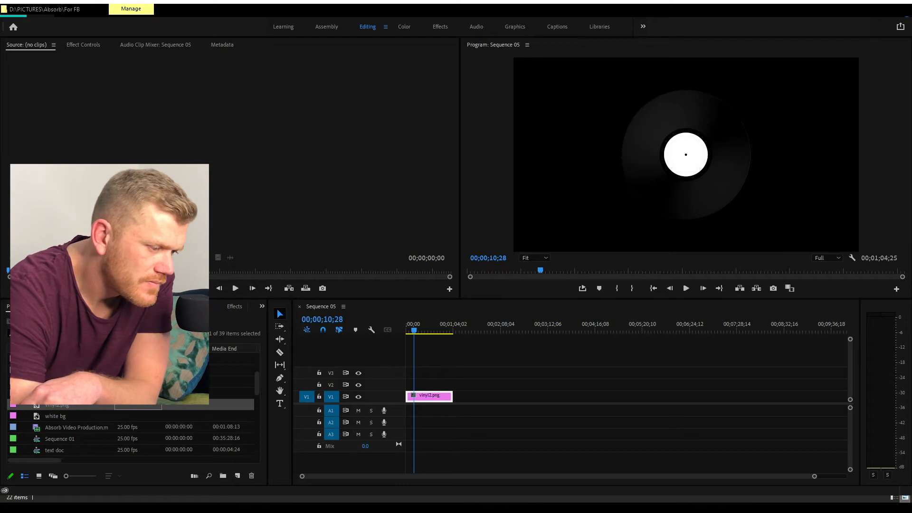
click(429, 397)
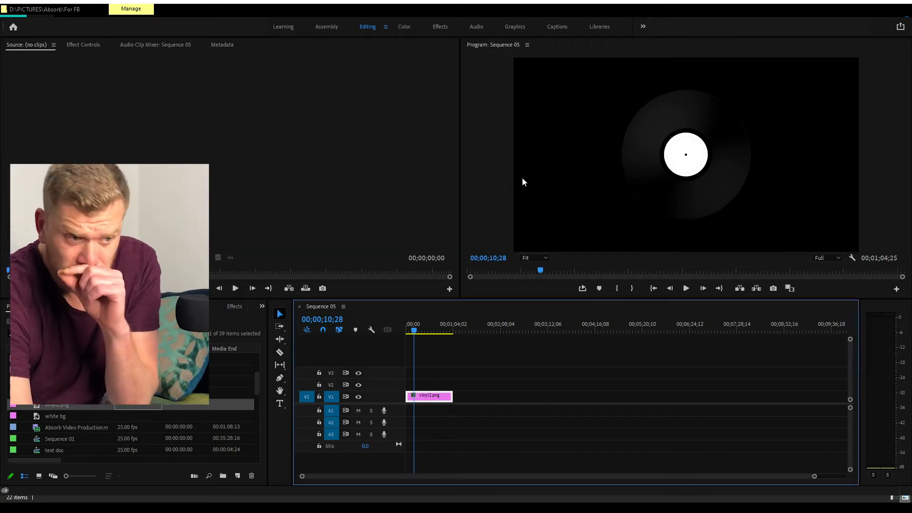
drag(436, 396, 433, 389)
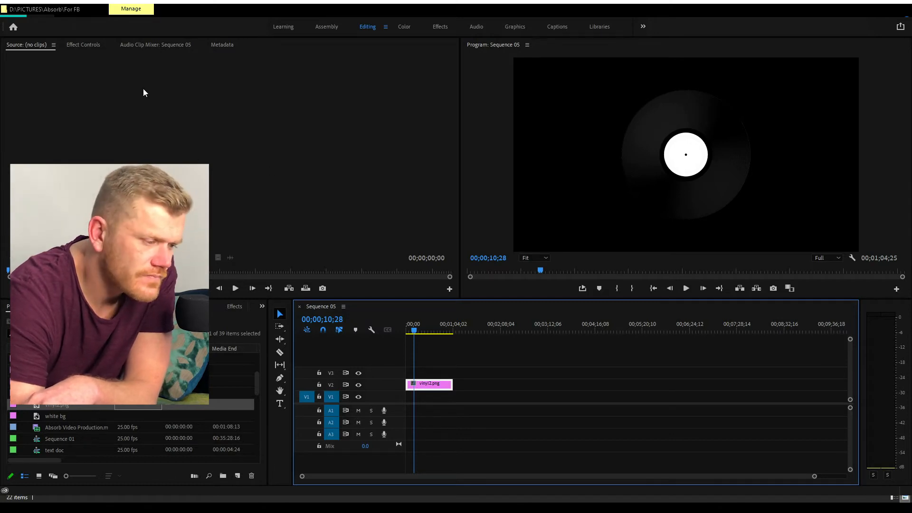
click(142, 507)
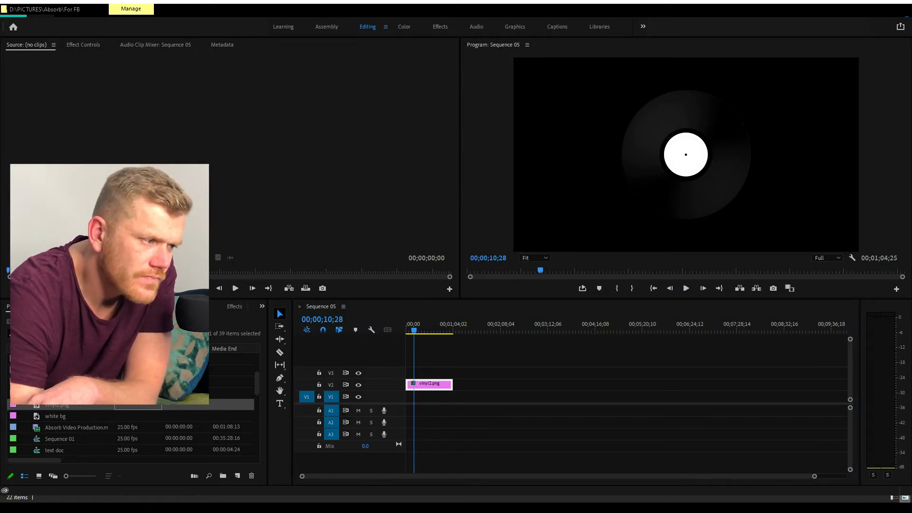
click(143, 507)
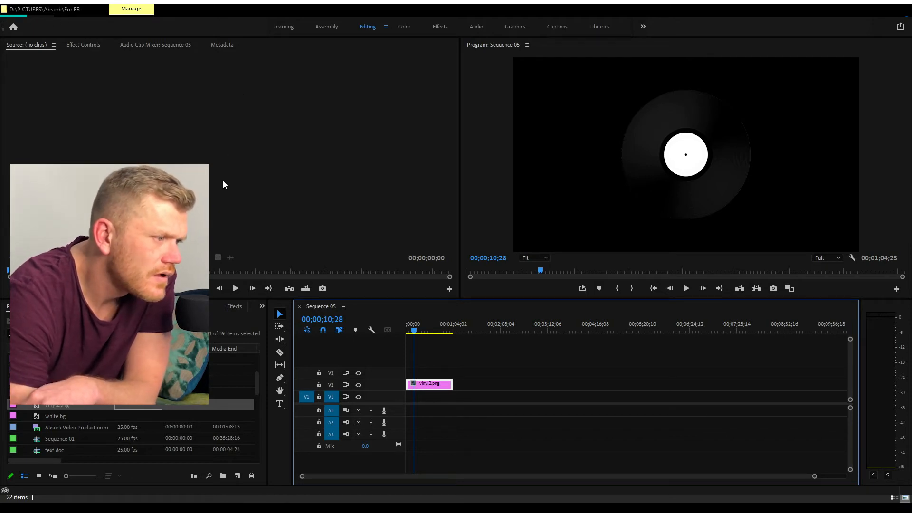
click(225, 193)
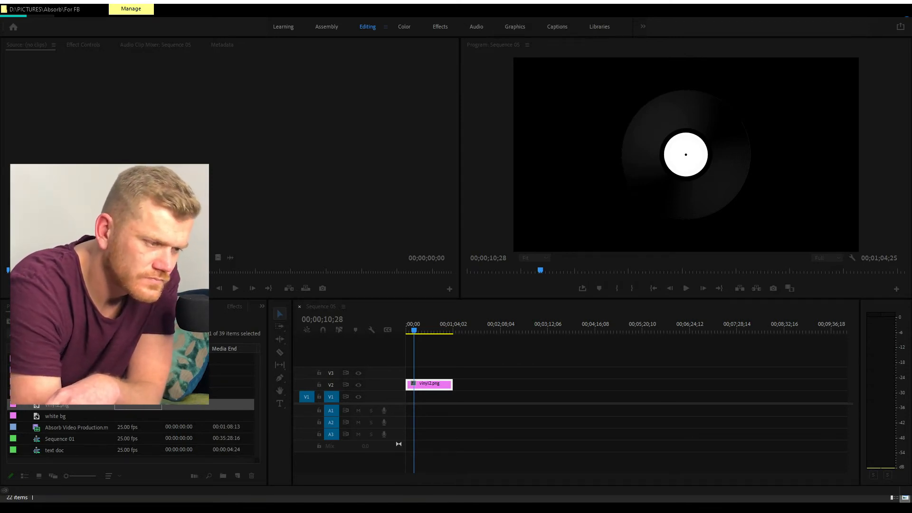
drag(54, 428, 449, 394)
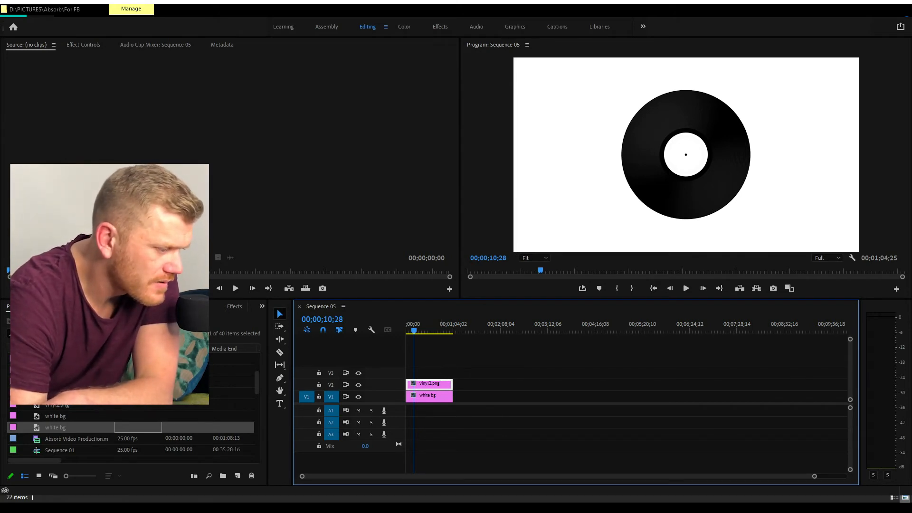
key(alt+Tab)
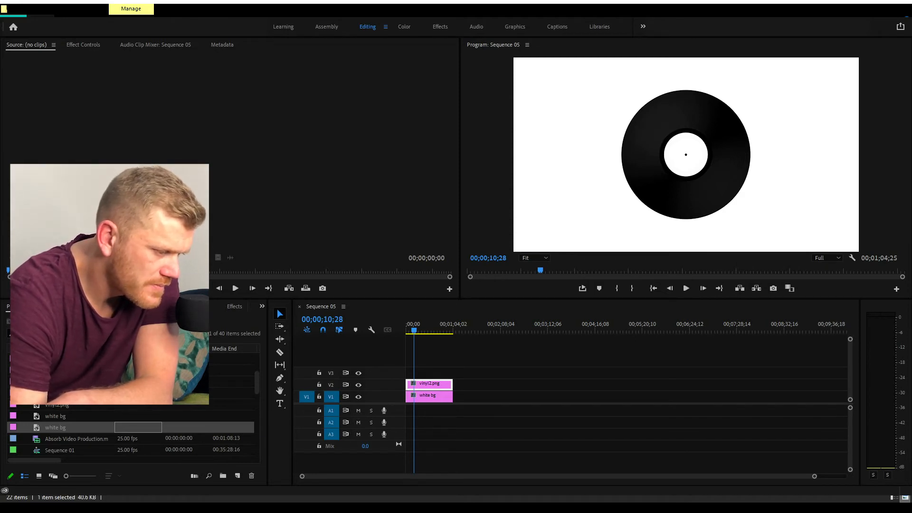
key(alt+Tab)
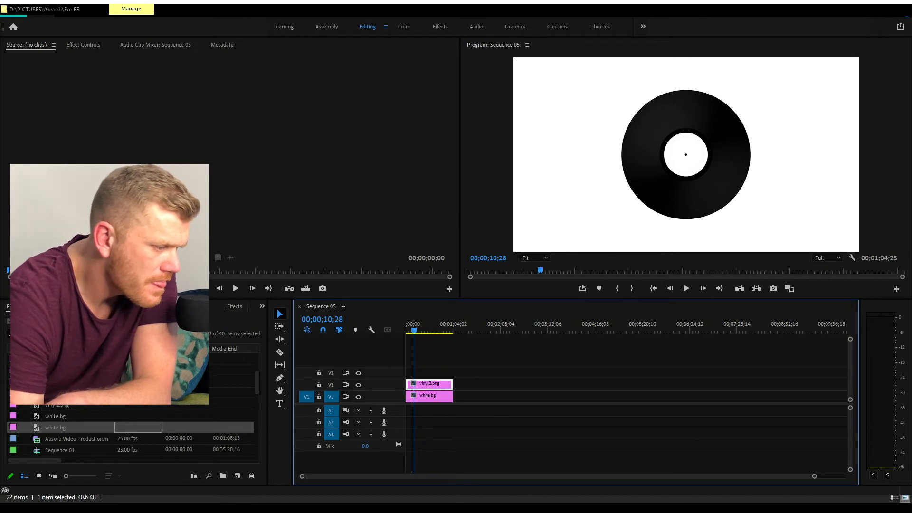
key(ctrl+m)
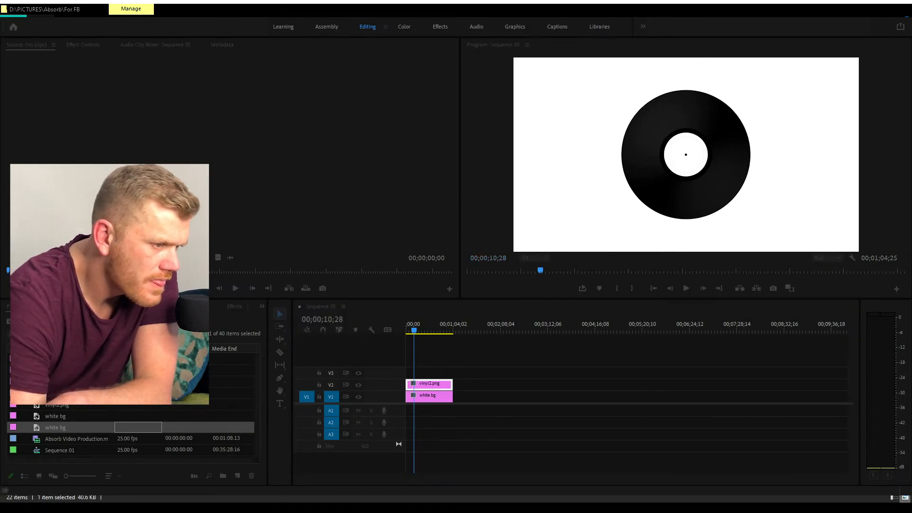
click(475, 302)
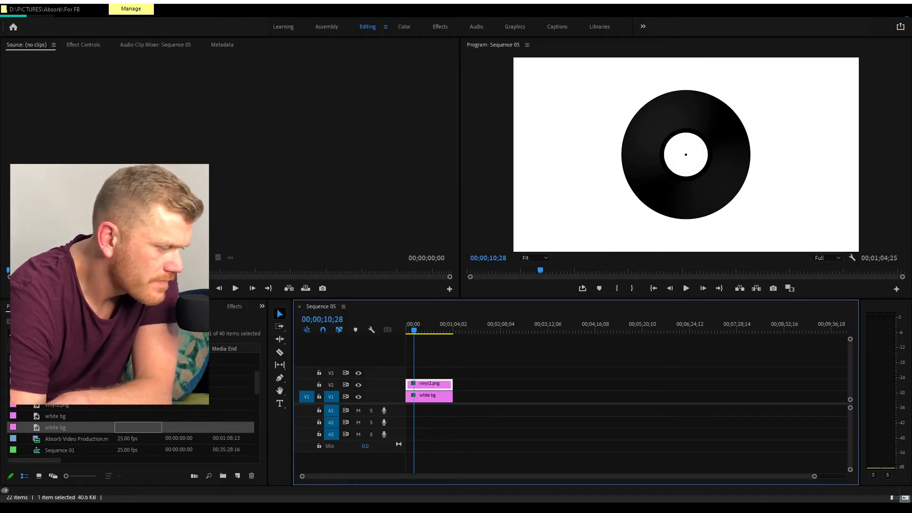
key(alt+Tab)
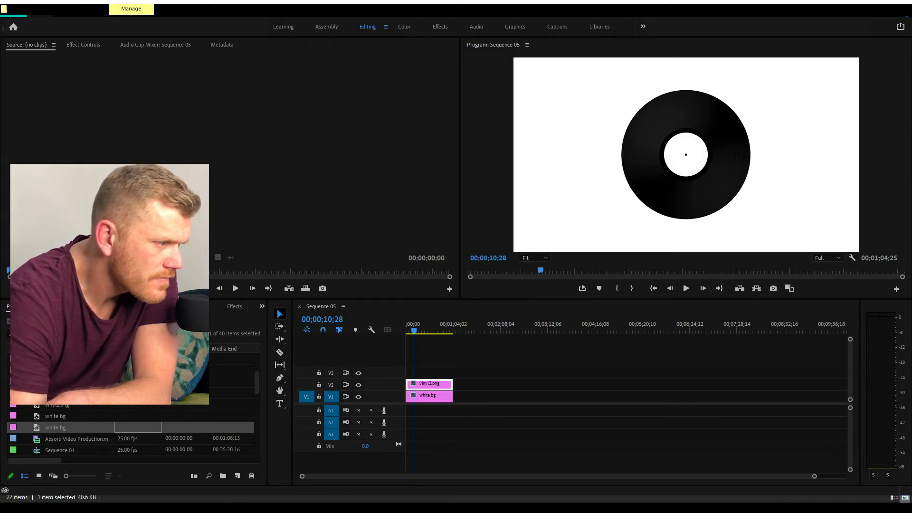
Step: Bring the AV logo image from its folder onto track V3 and extend it to match the full length of the clips beneath
key(alt+Tab)
drag(308, 400, 418, 371)
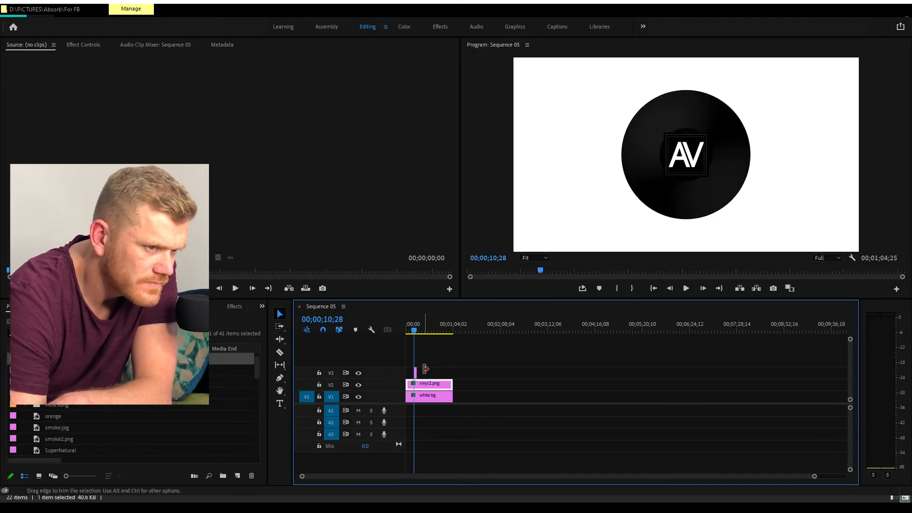
drag(422, 370, 452, 371)
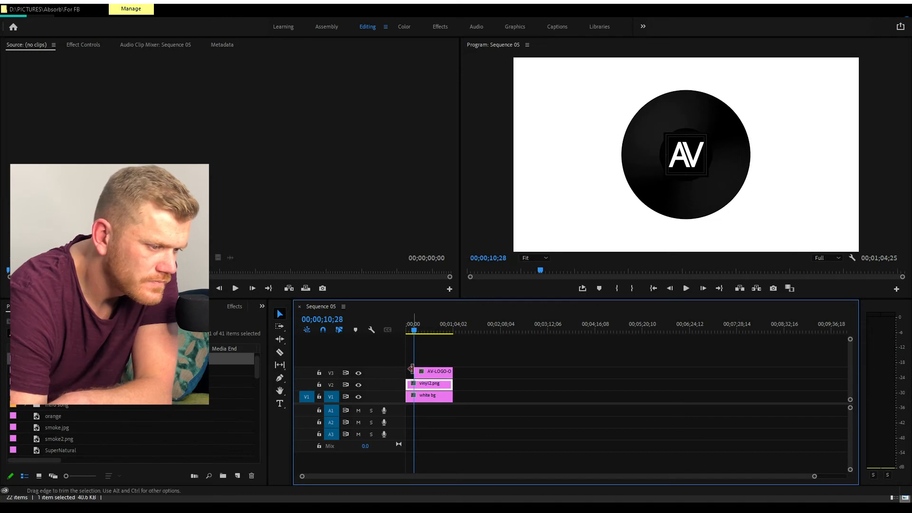
drag(416, 370, 407, 371)
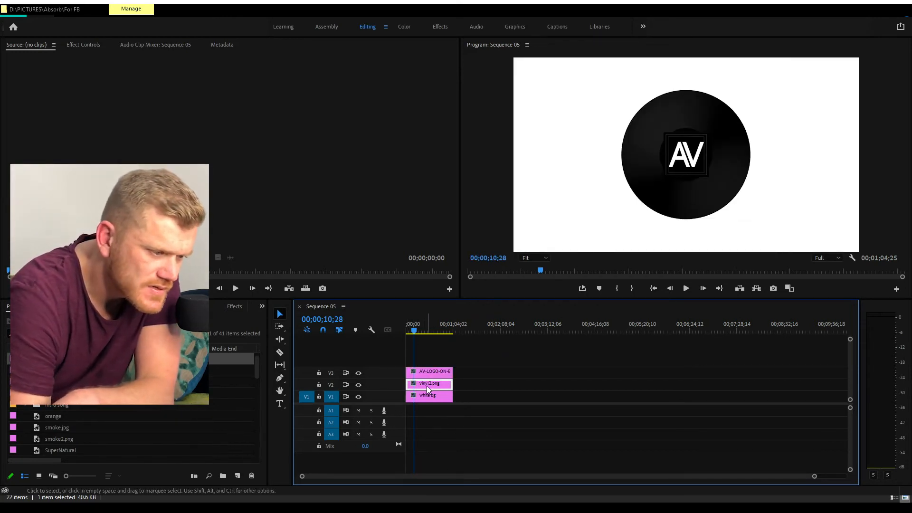
Step: Scale the AV logo clip to 57 so it fits inside the record's white center label
click(428, 372)
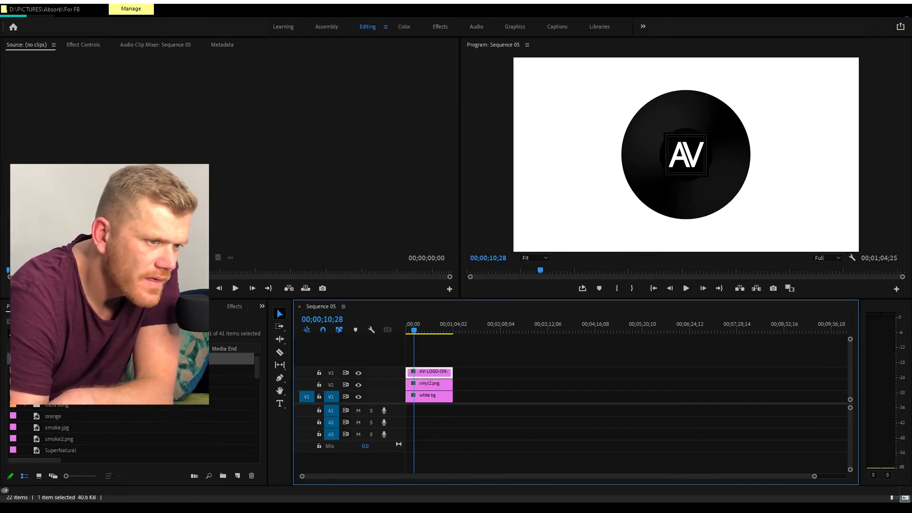
click(90, 44)
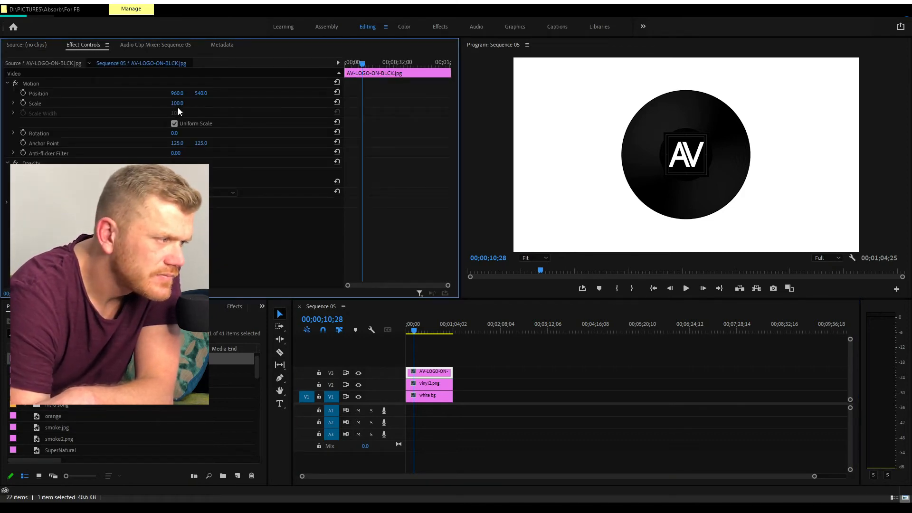
drag(182, 107, 163, 107)
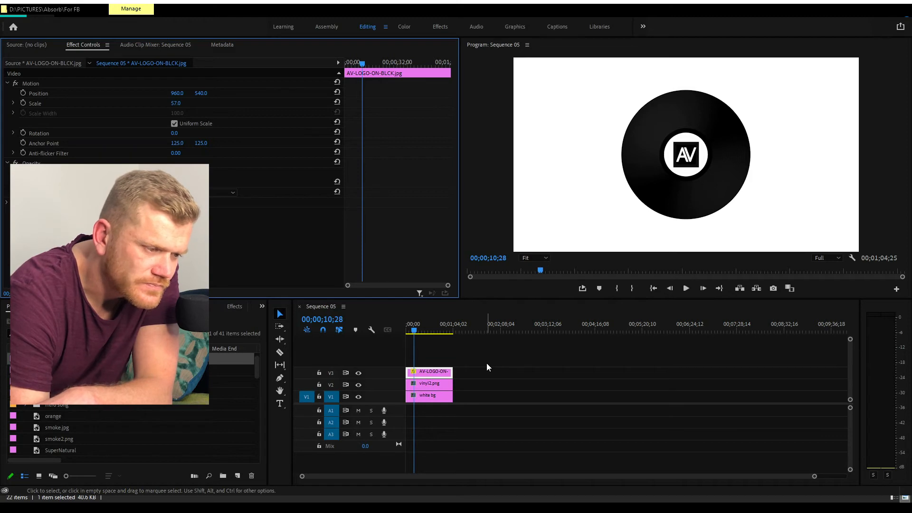
Step: Nest the logo and vinyl2.png clips together as "vinyl and logo"
click(450, 350)
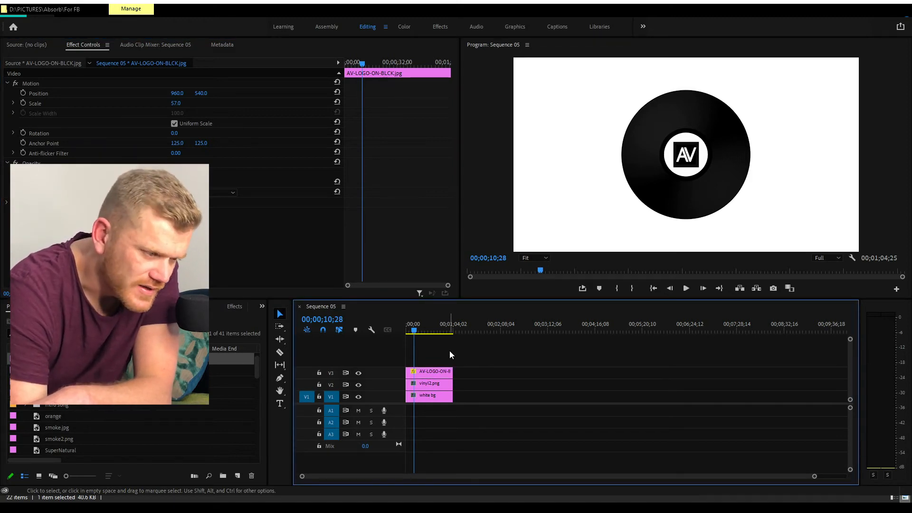
drag(450, 351, 427, 387)
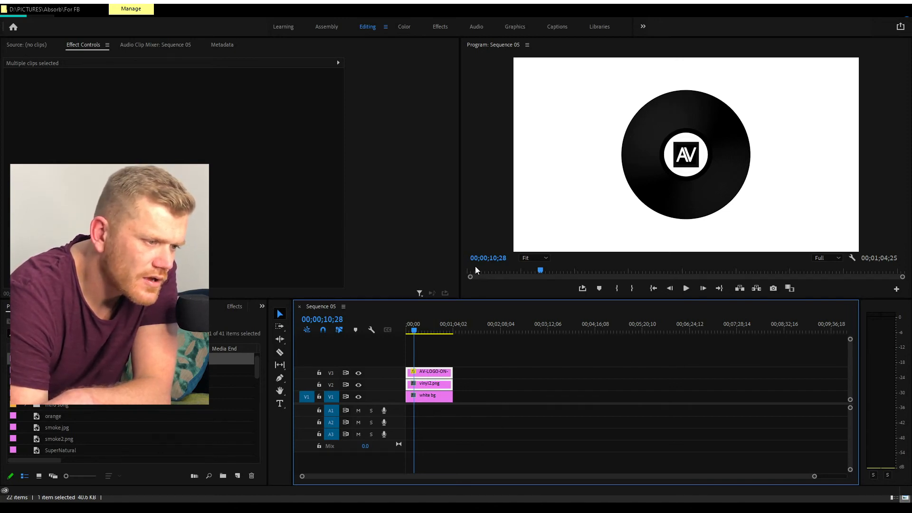
key(ctrl+s)
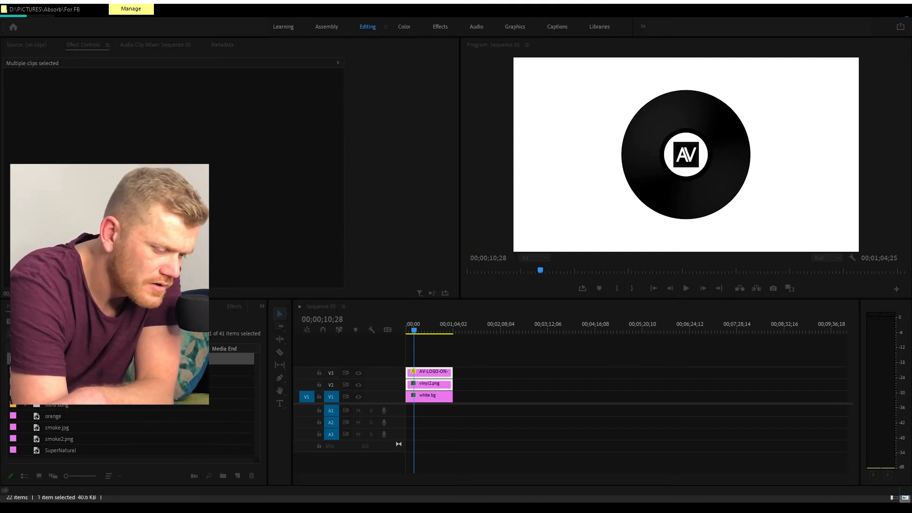
key(Return)
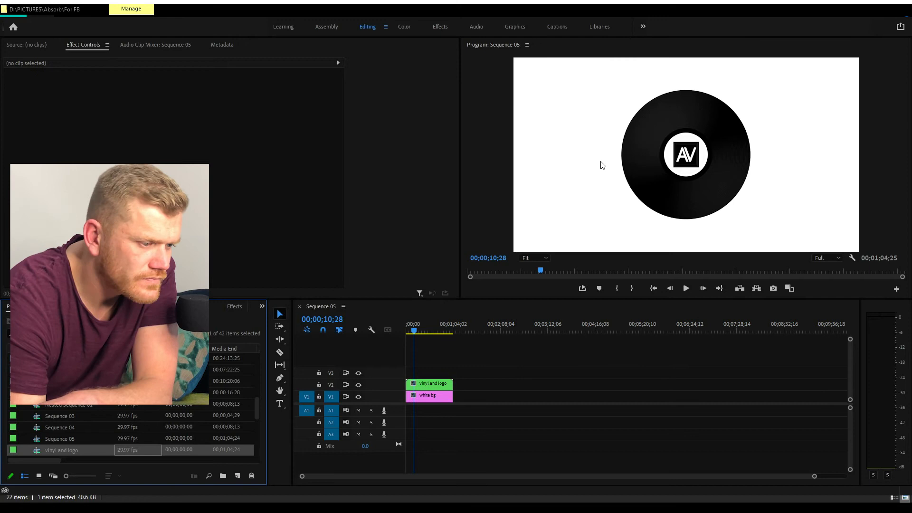
Step: Try rotating the vinyl and logo nest to 66°, and look inside the nested sequence before returning to Sequence 05
click(429, 384)
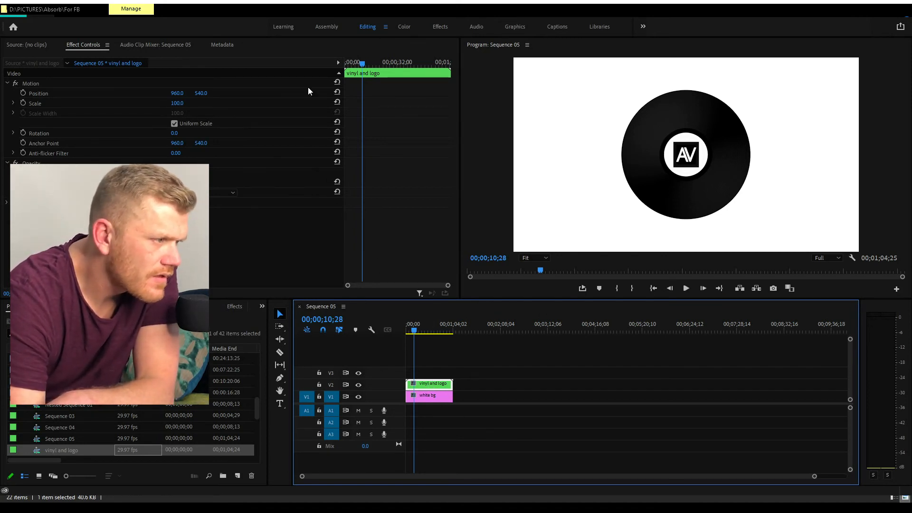
drag(175, 133, 206, 133)
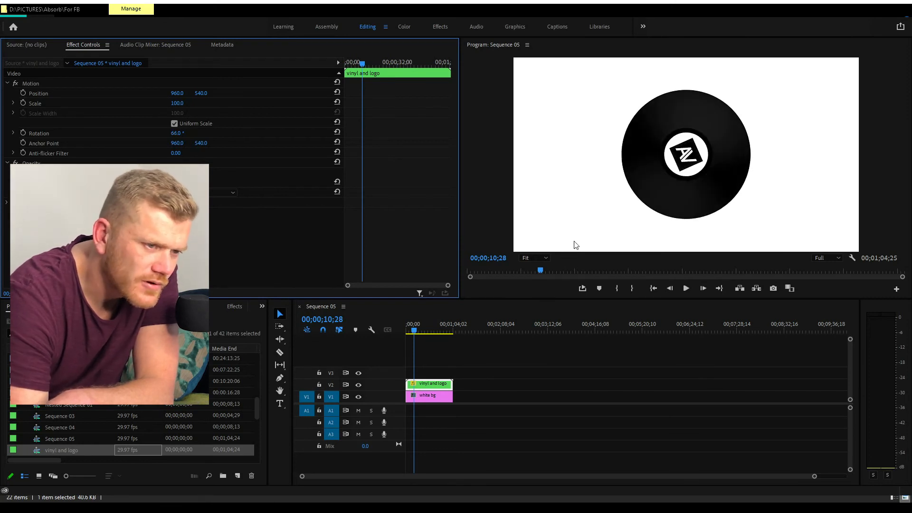
double_click(434, 383)
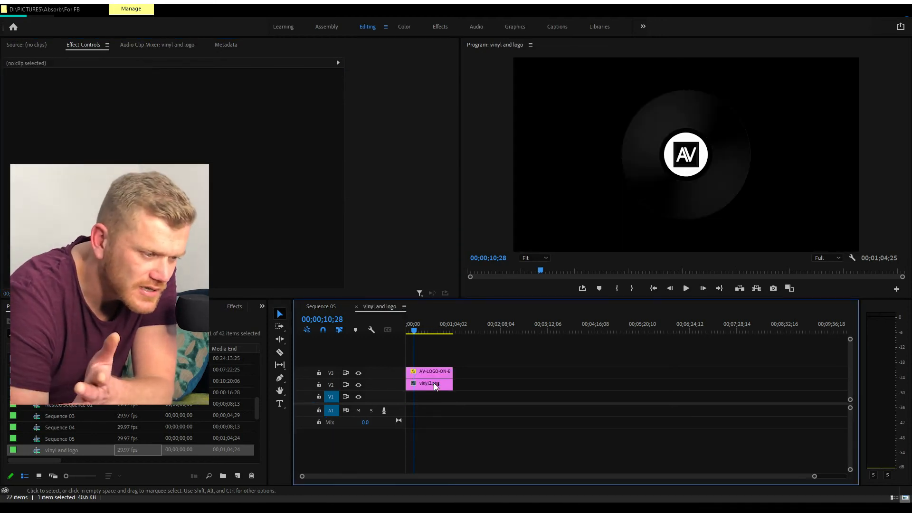
click(432, 328)
mouse_move(431, 327)
mouse_down()
mouse_move(450, 333)
mouse_move(433, 335)
mouse_up()
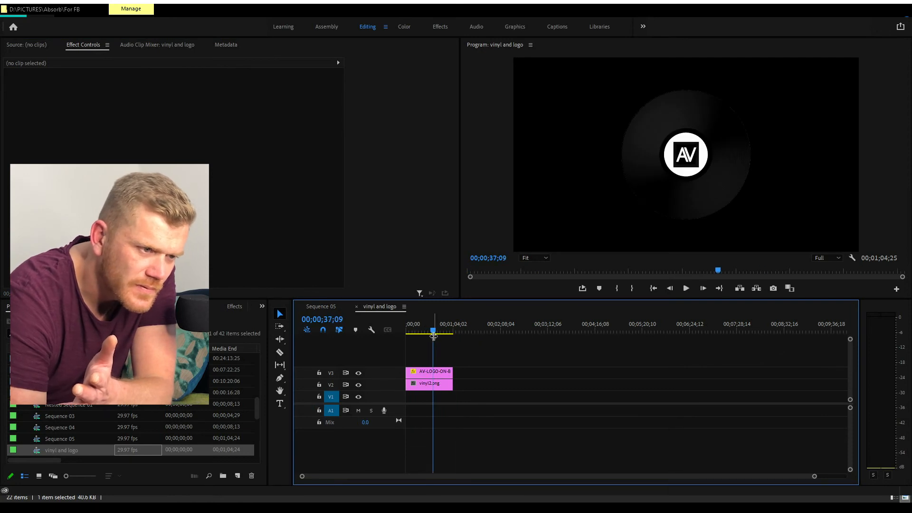
click(317, 307)
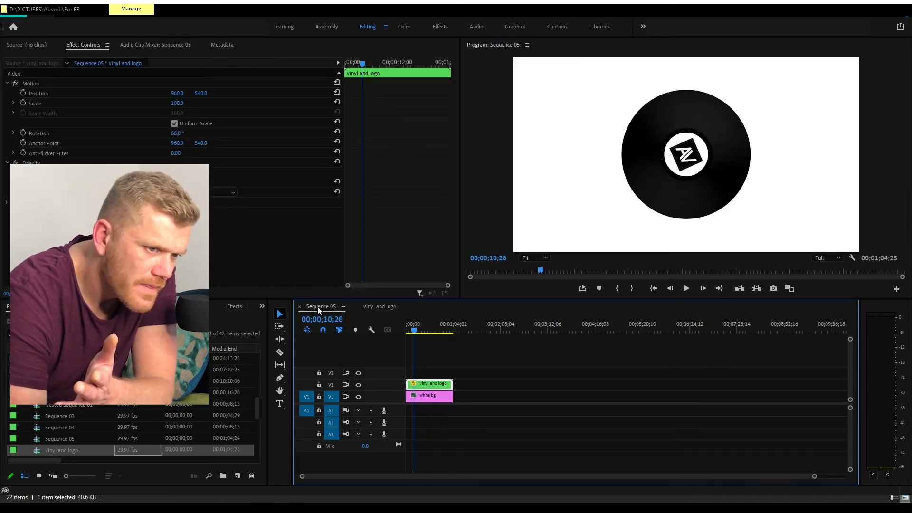
Step: Add Rotation keyframes to the vinyl and logo nest at the sequence start and at 00;00;02;19
key(Home)
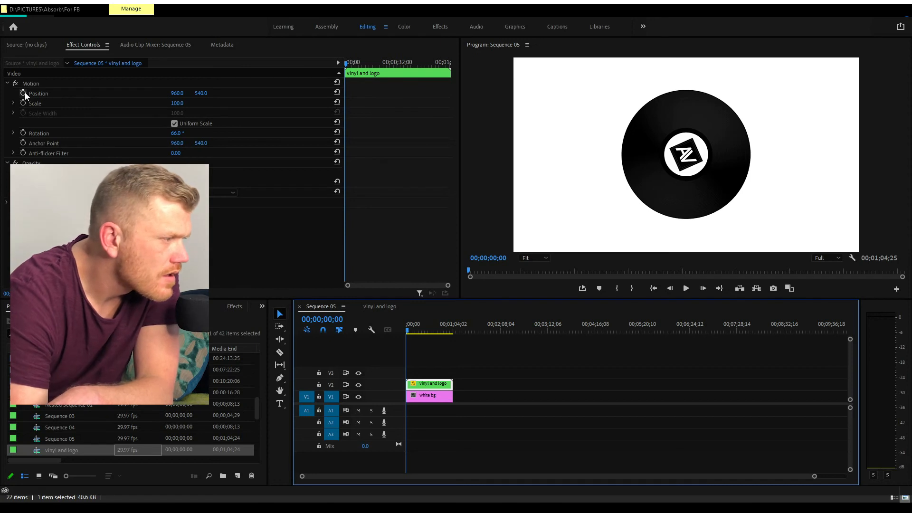
click(24, 134)
click(23, 133)
key(space)
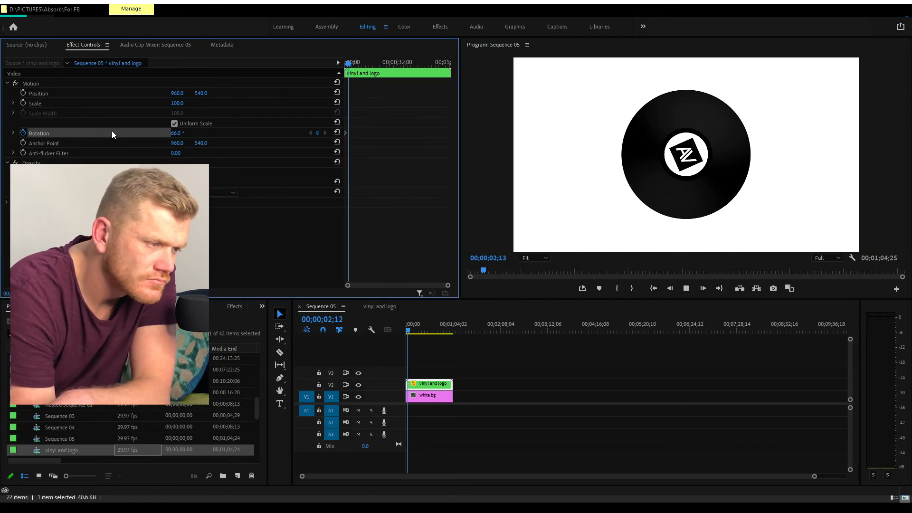
key(space)
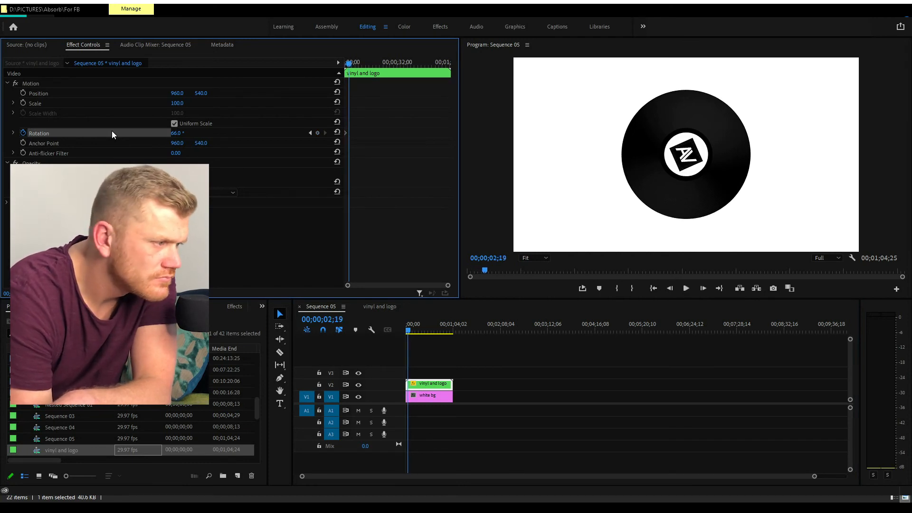
click(317, 133)
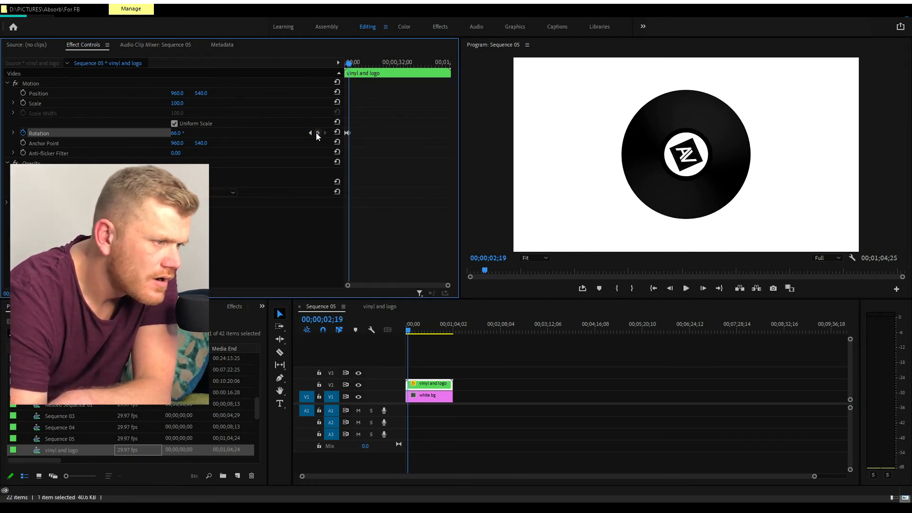
Step: Set the nest's Rotation to 0° at the first keyframe
click(310, 132)
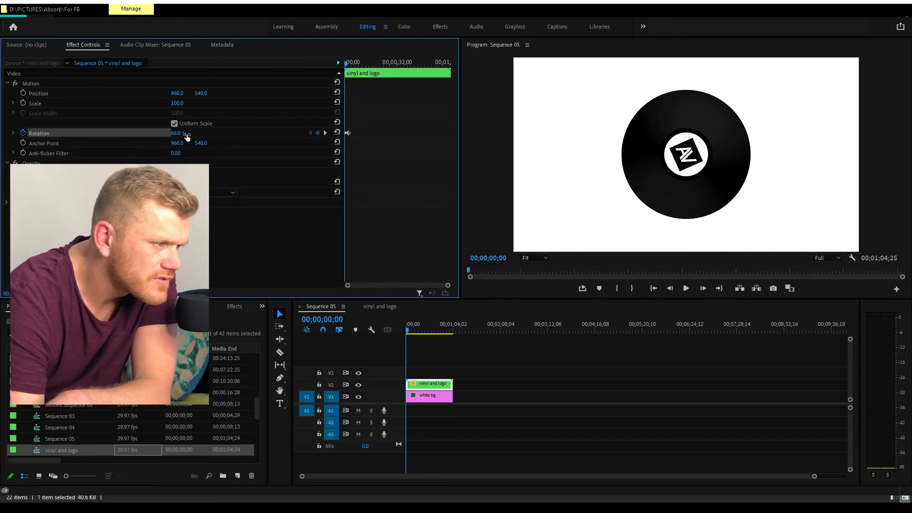
click(177, 133)
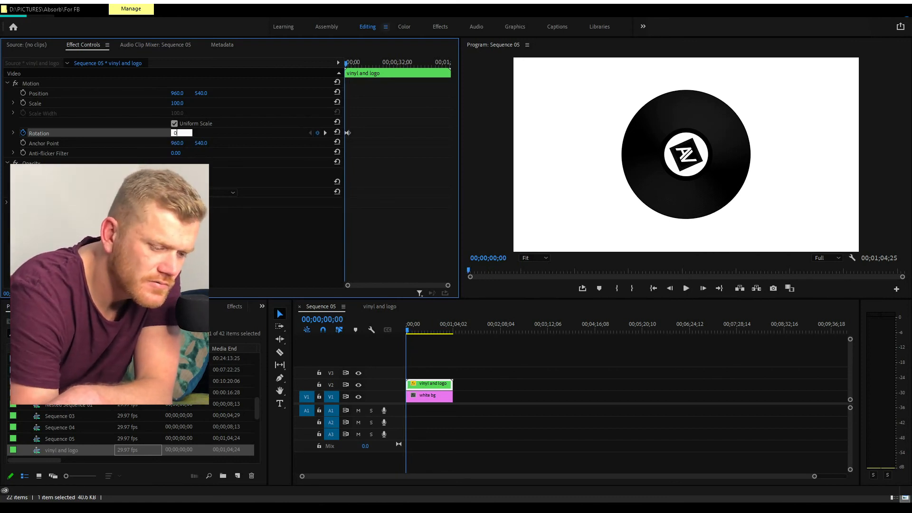
text(0)
key(Return)
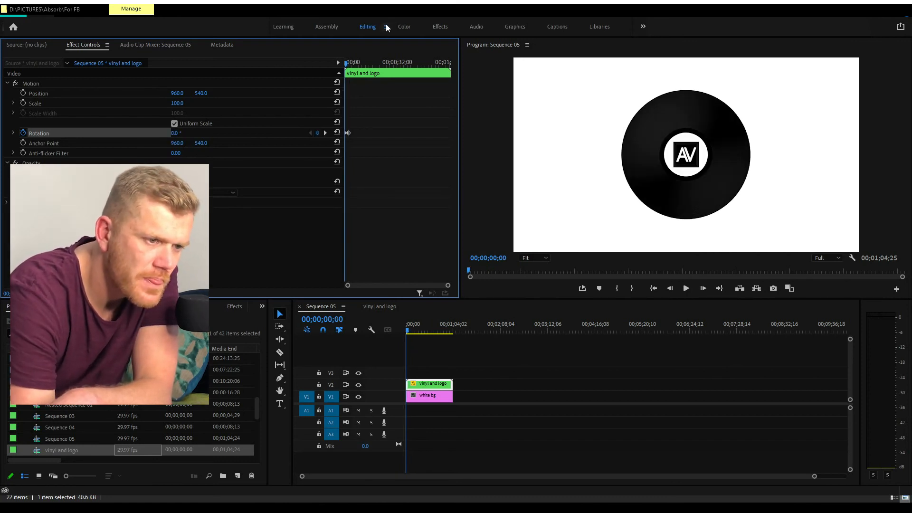
Step: Set the nest's Rotation to 2x5.0° at the second keyframe
click(326, 133)
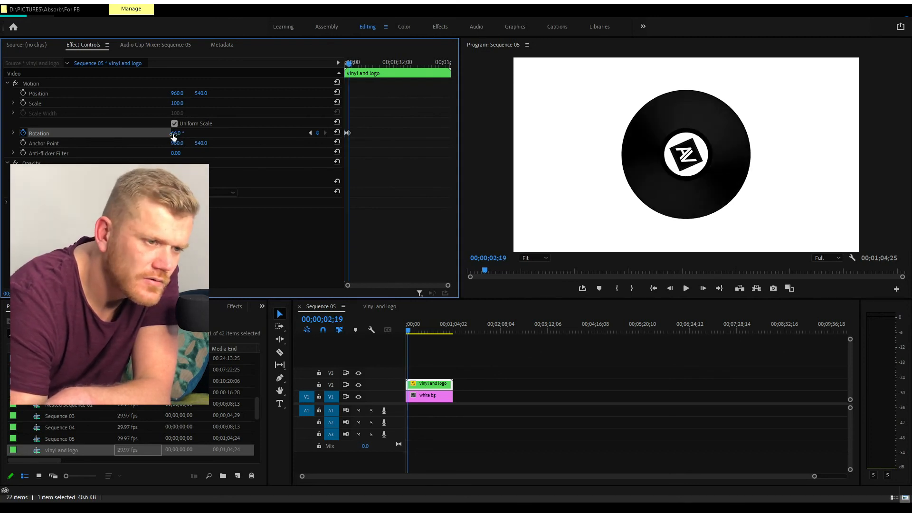
drag(177, 133, 348, 133)
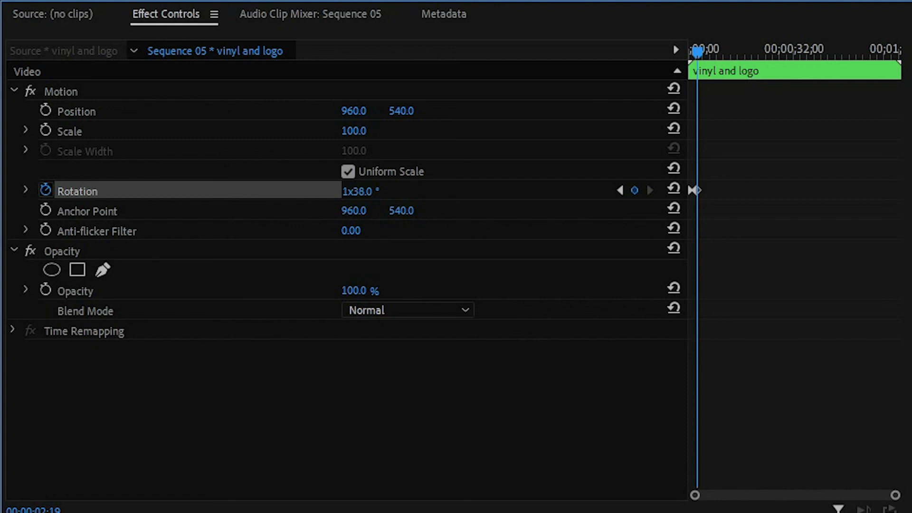
drag(359, 192, 563, 192)
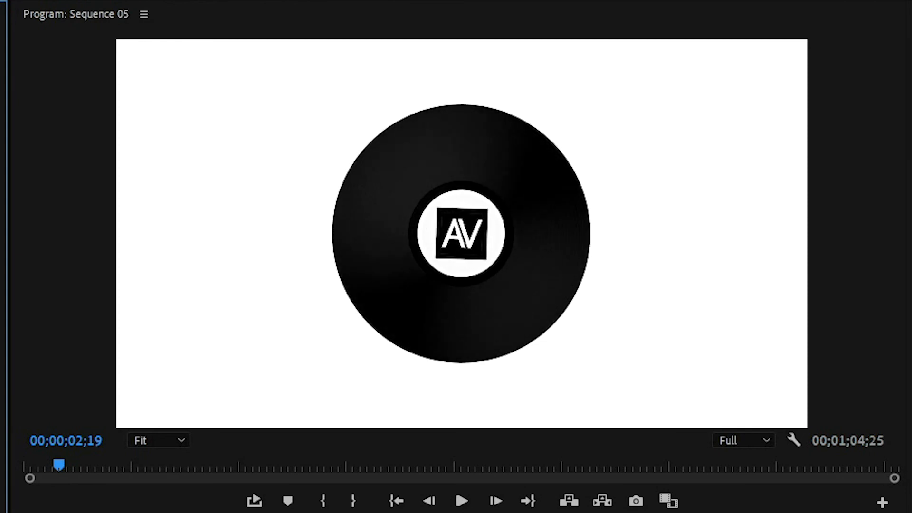
drag(177, 134, 179, 133)
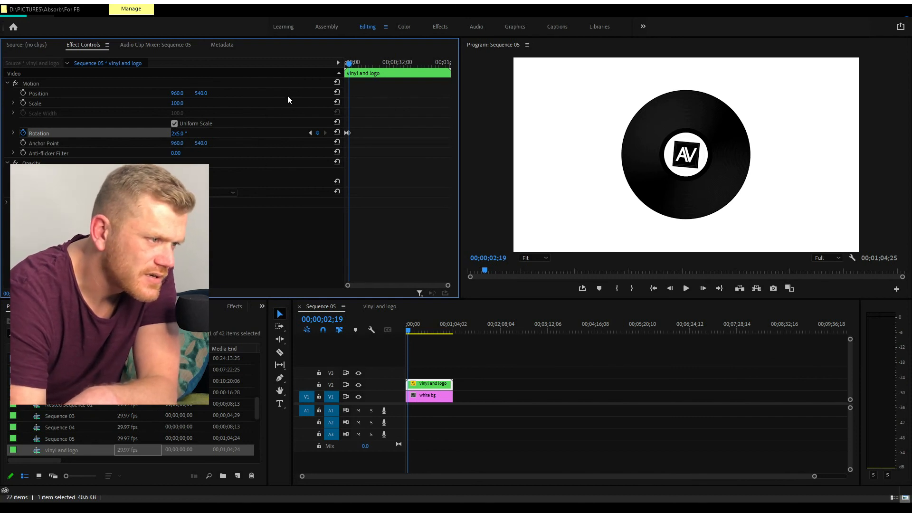
Step: Play the sequence from the start to check the record and logo spinning together, and return to the beginning
click(310, 133)
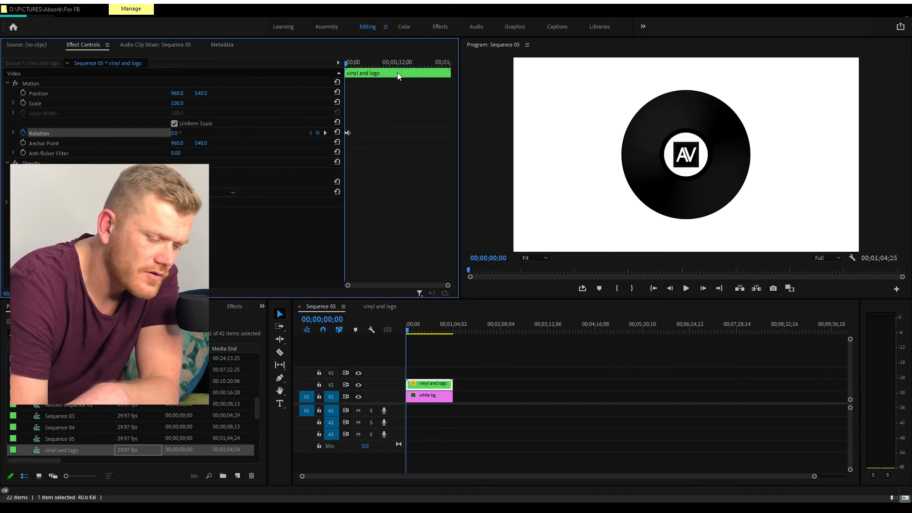
key(space)
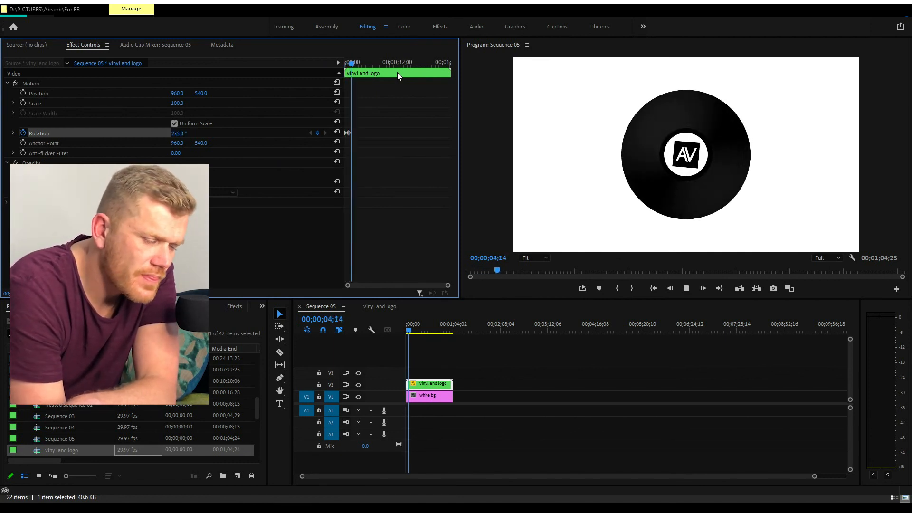
key(space)
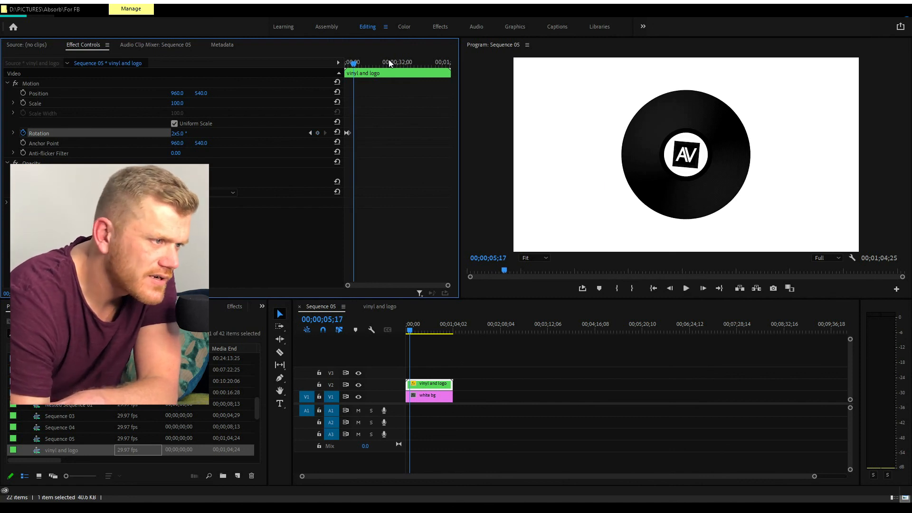
key(Home)
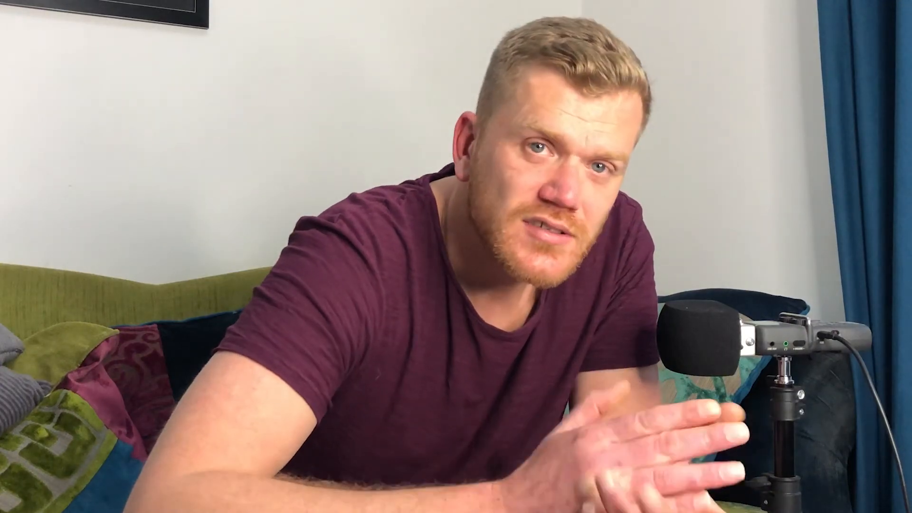